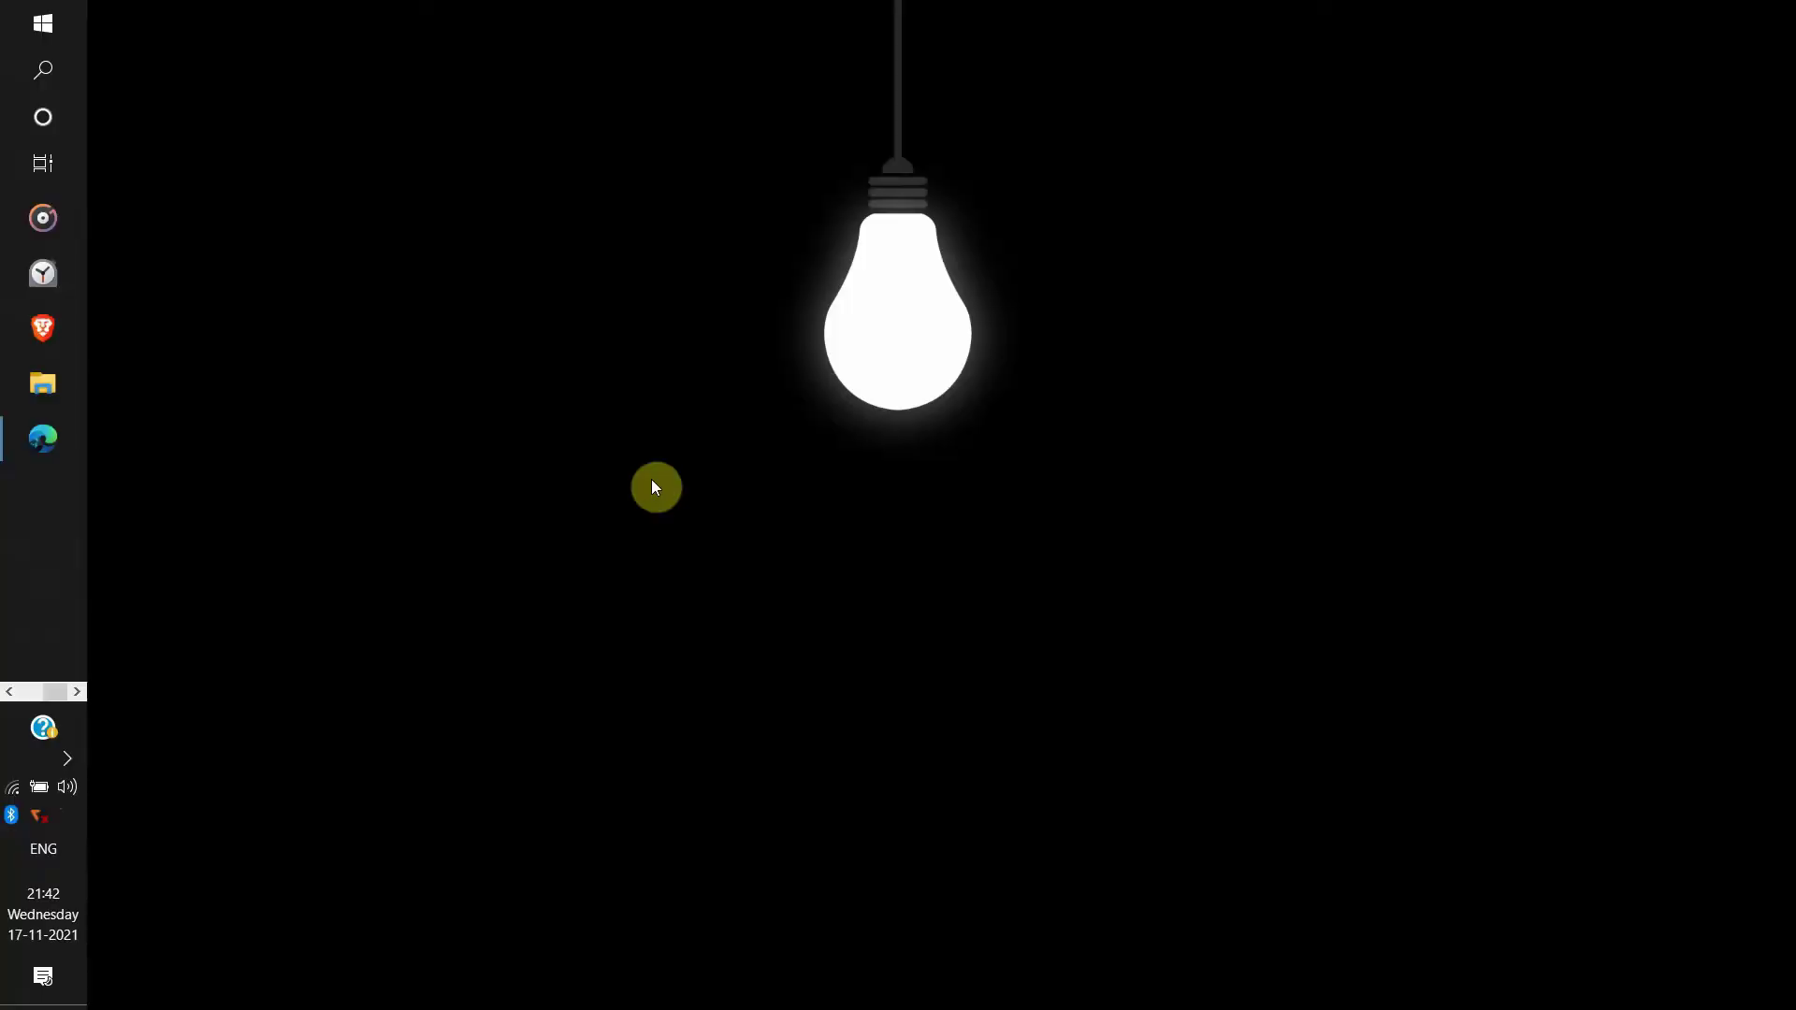
Start Reset this PC from Settings' Update & Security Recovery page.
{"action": "key", "text": "super+s"}
{"action": "type", "text": "se"}
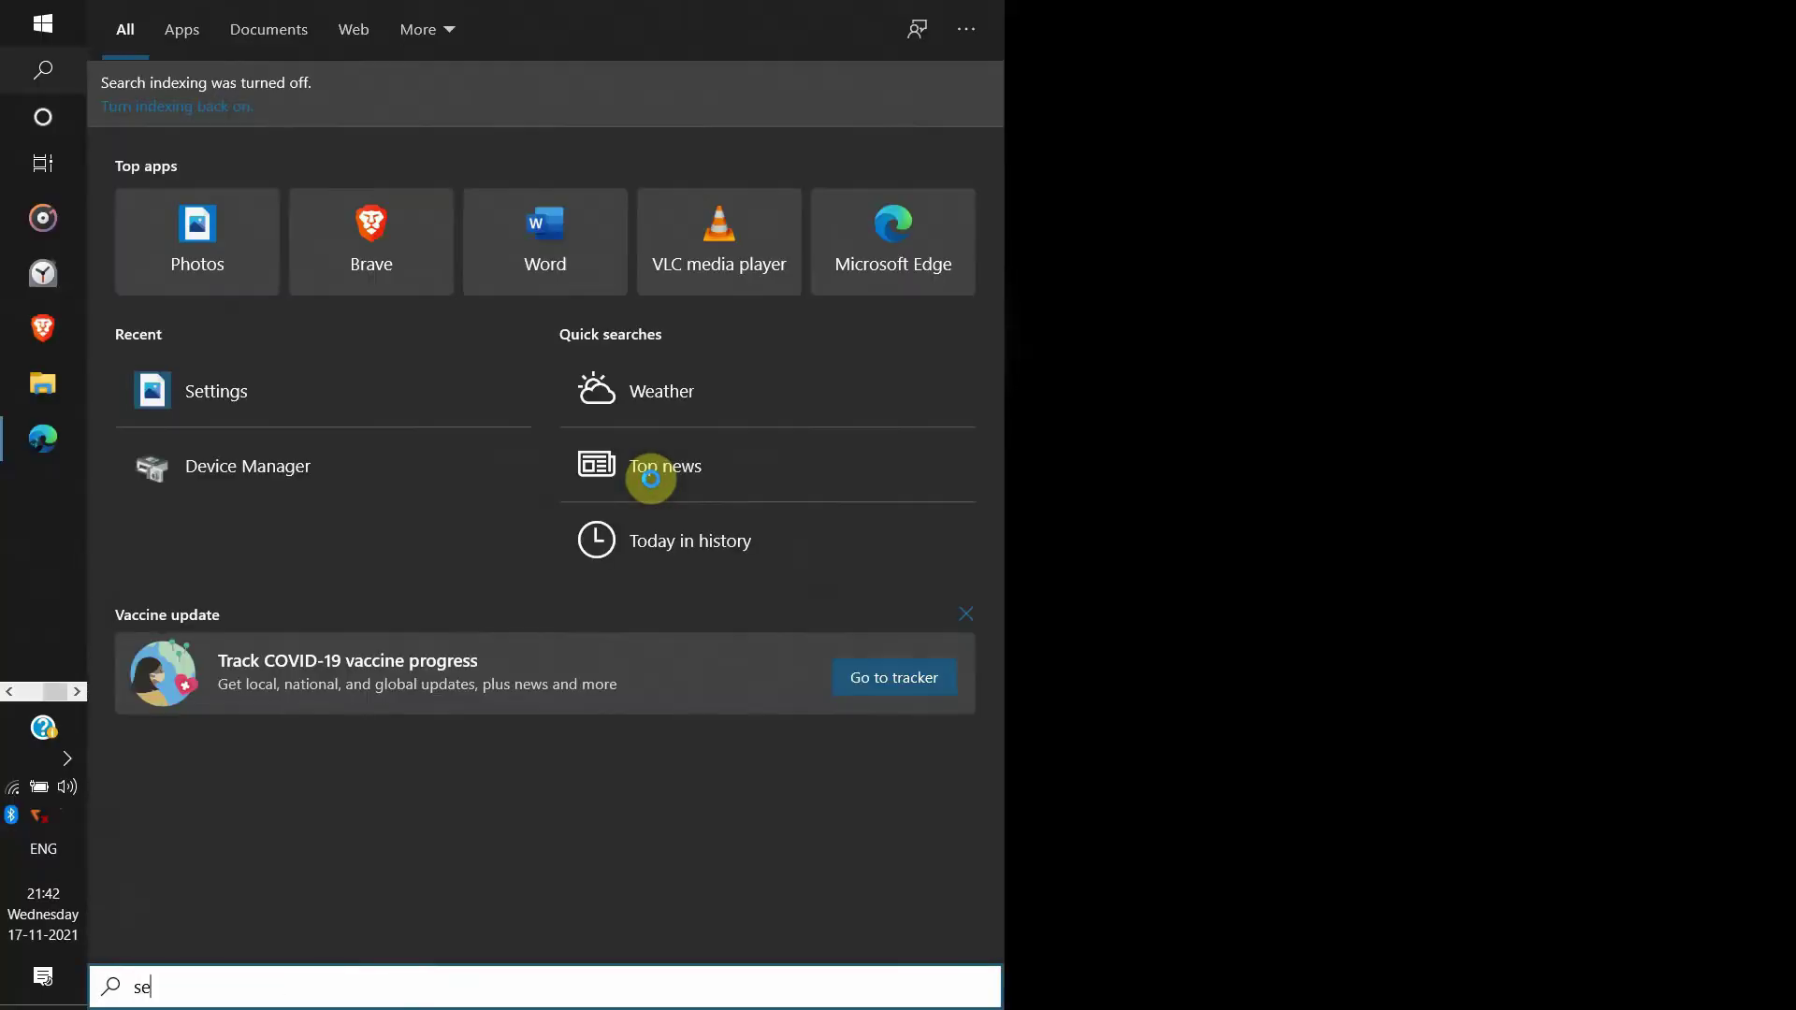
{"action": "type", "text": "ttings"}
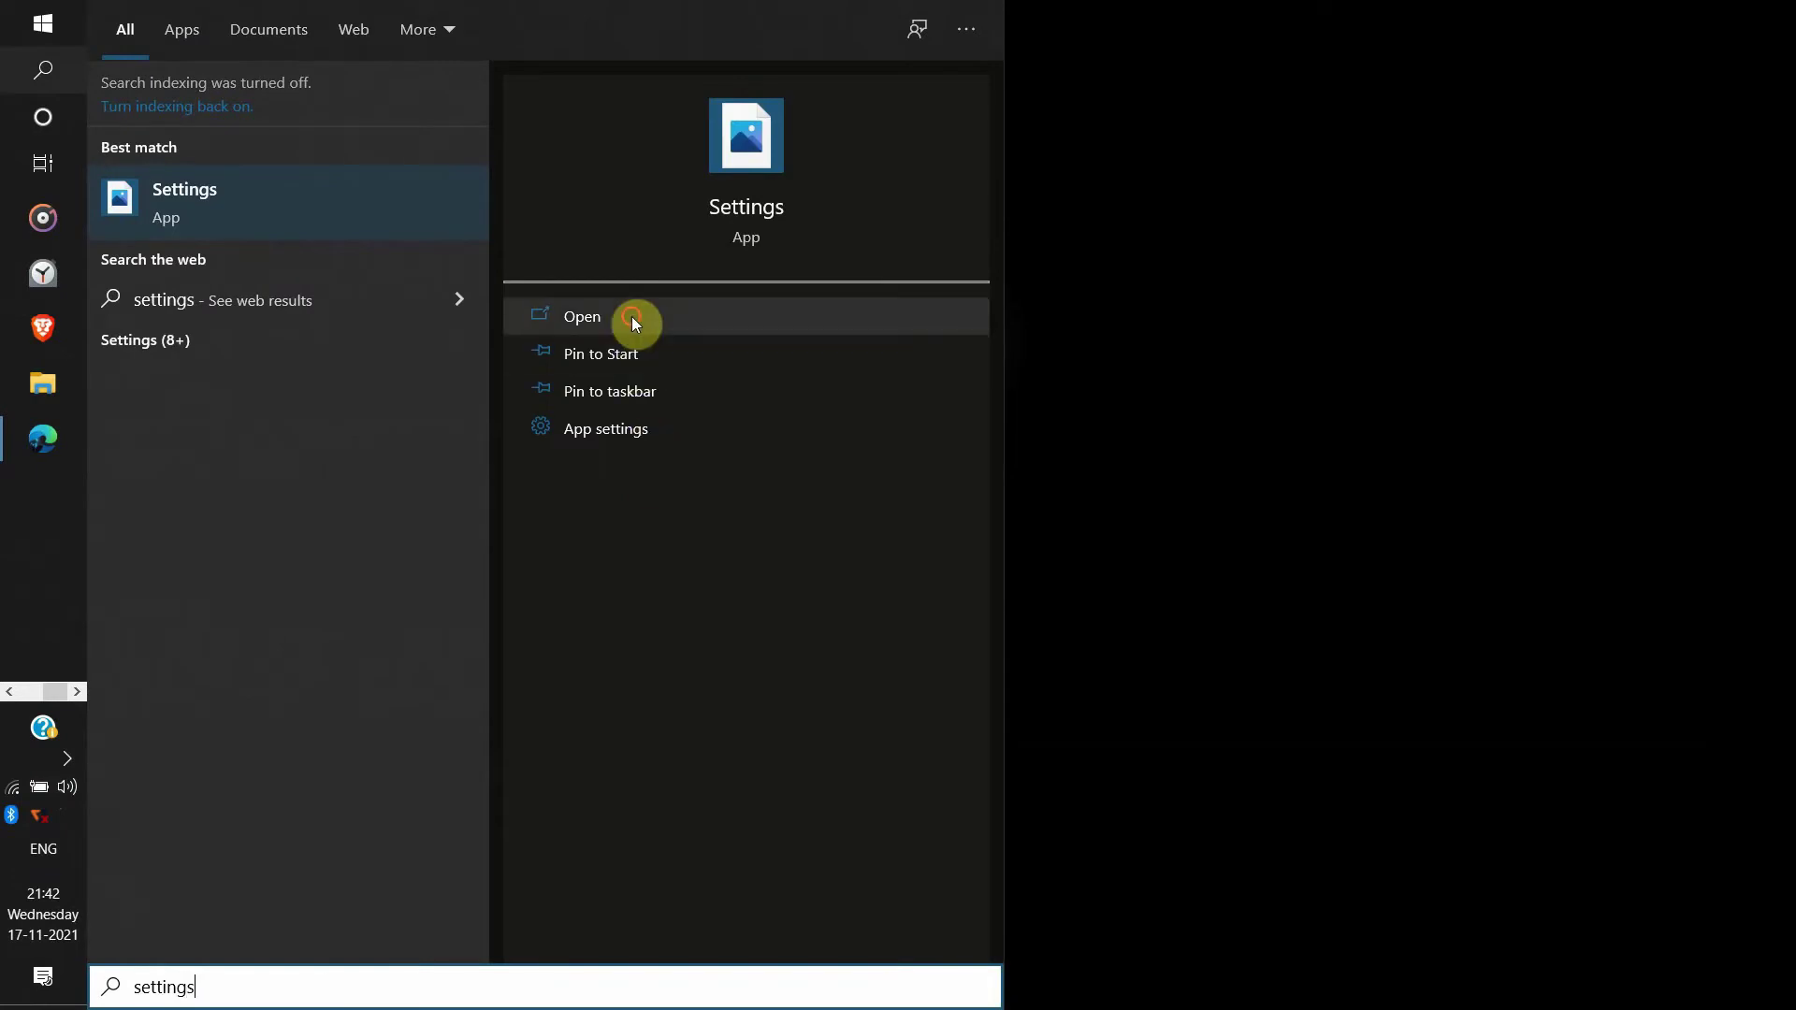
{"action": "left_click", "coordinate": [632, 316]}
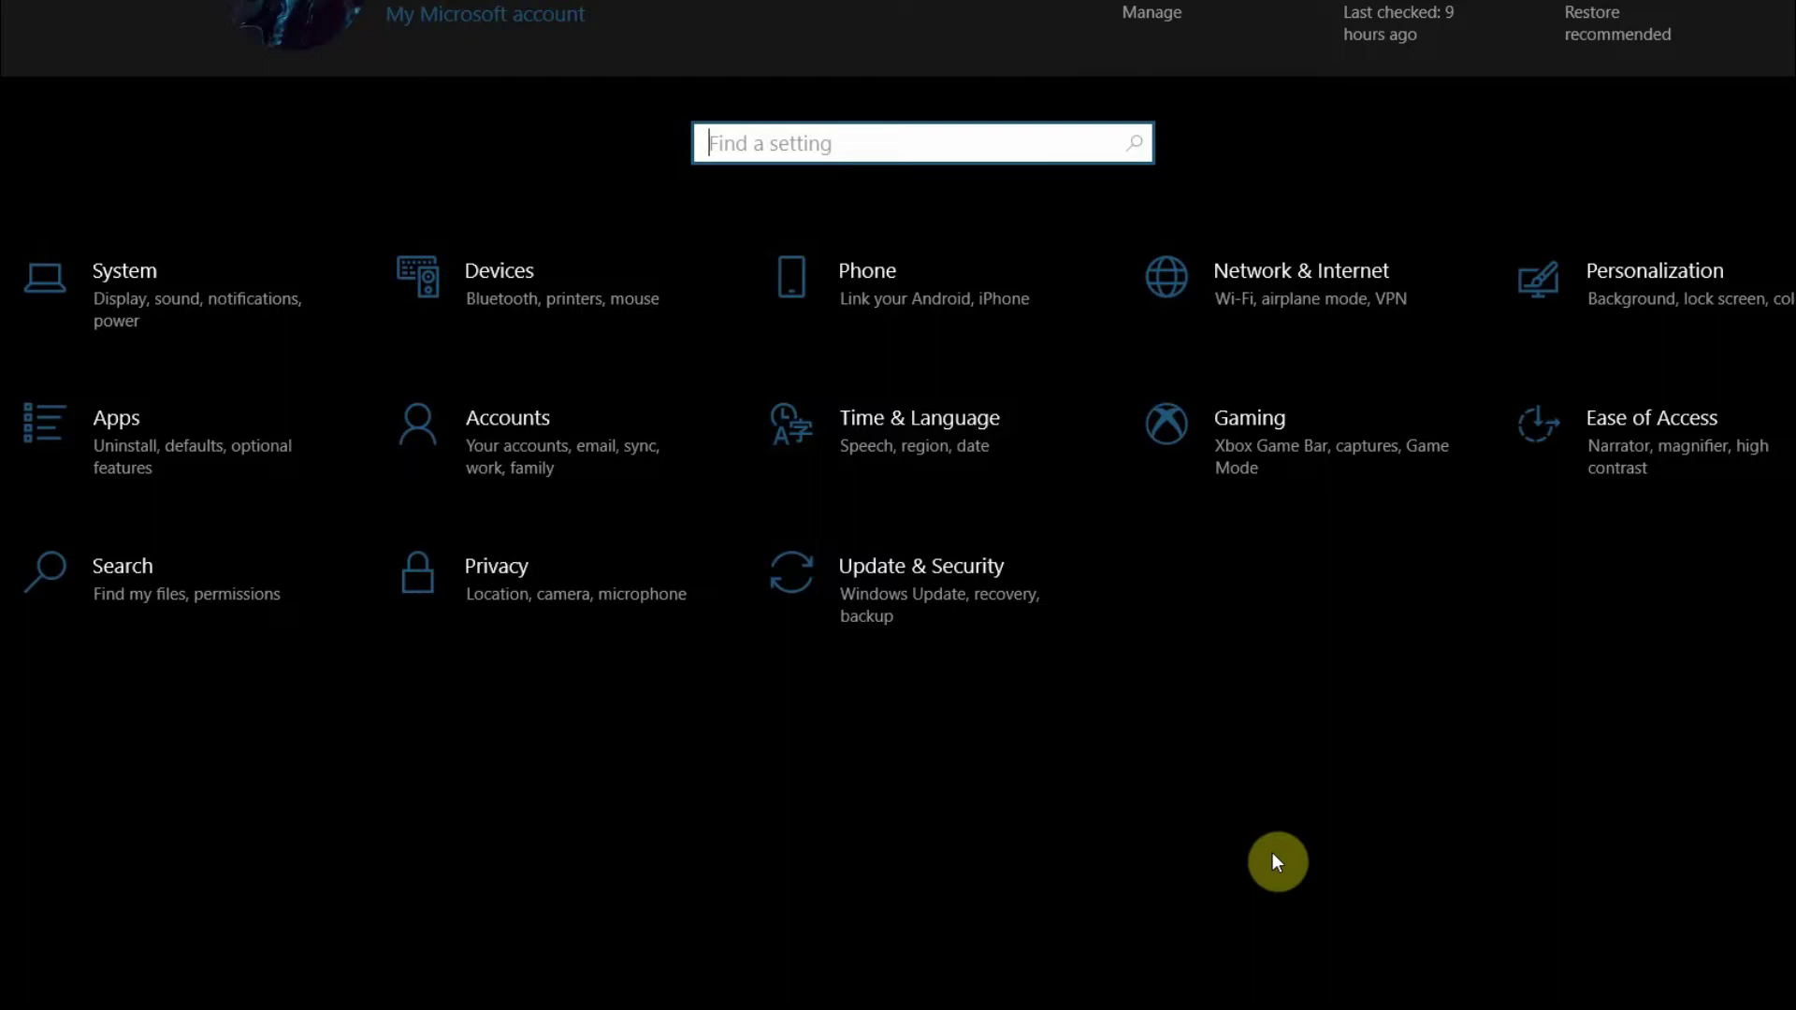
{"action": "left_click", "coordinate": [886, 581]}
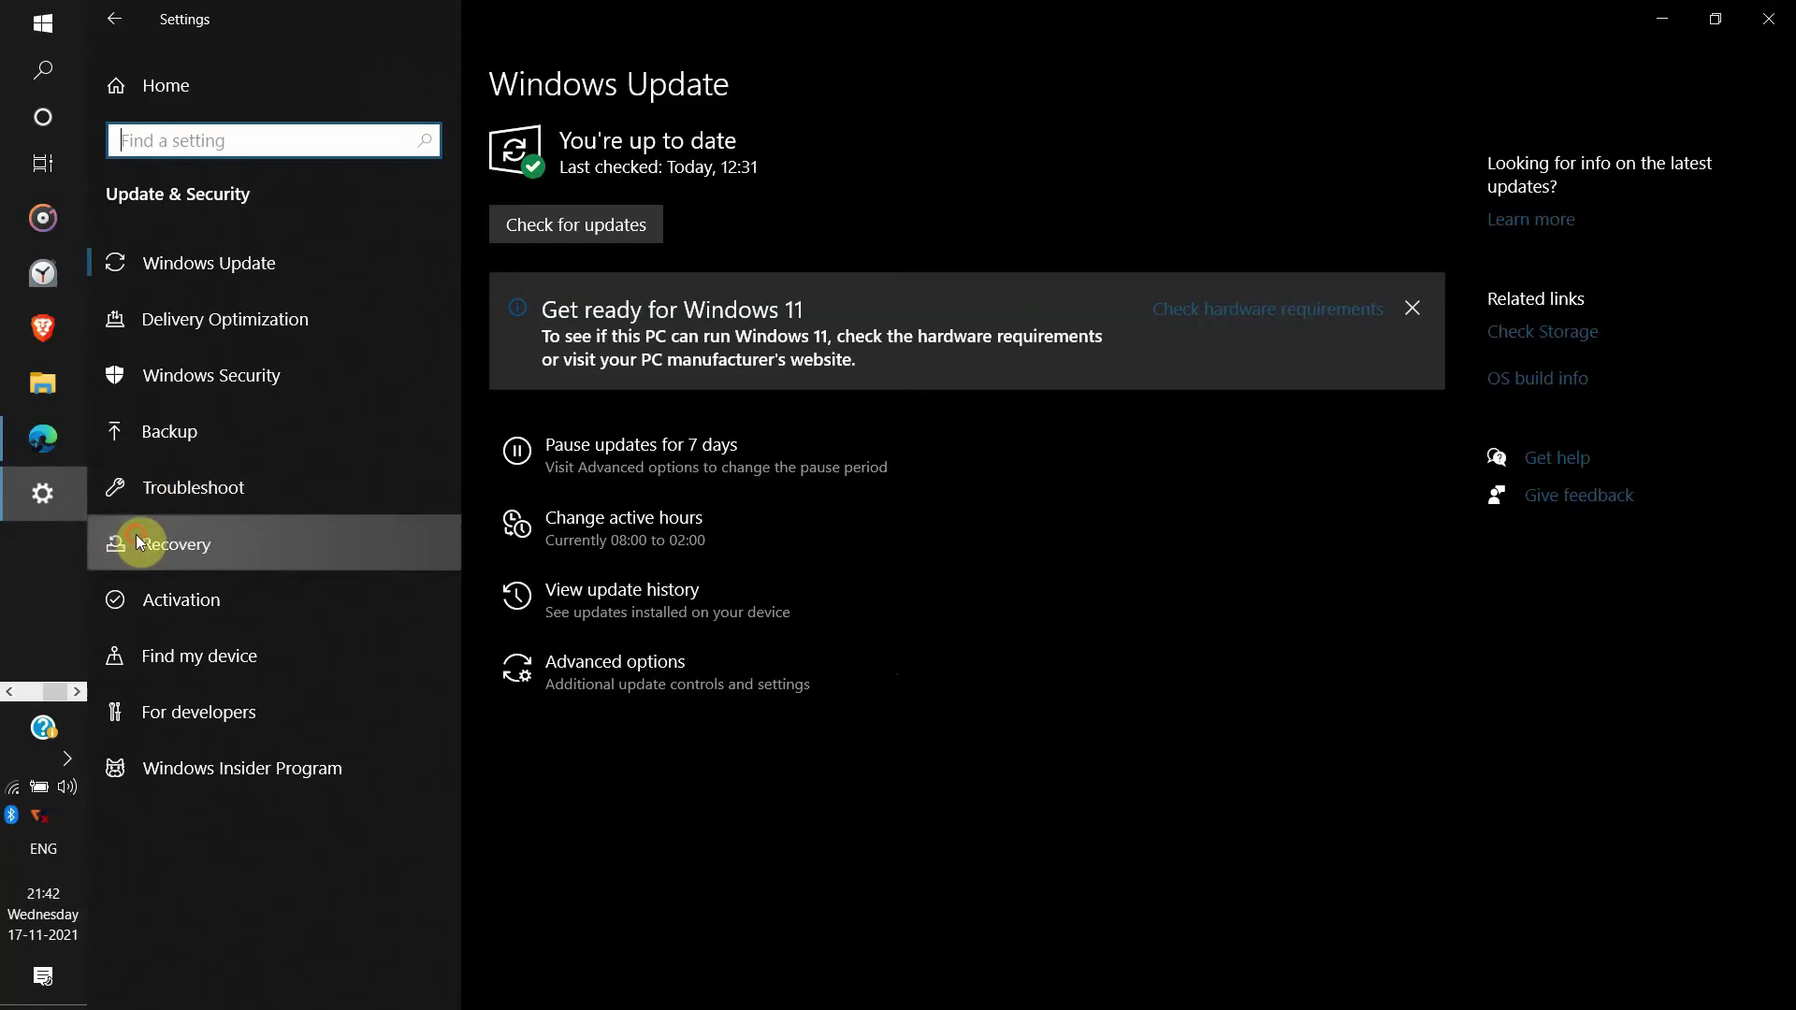
{"action": "left_click", "coordinate": [136, 535]}
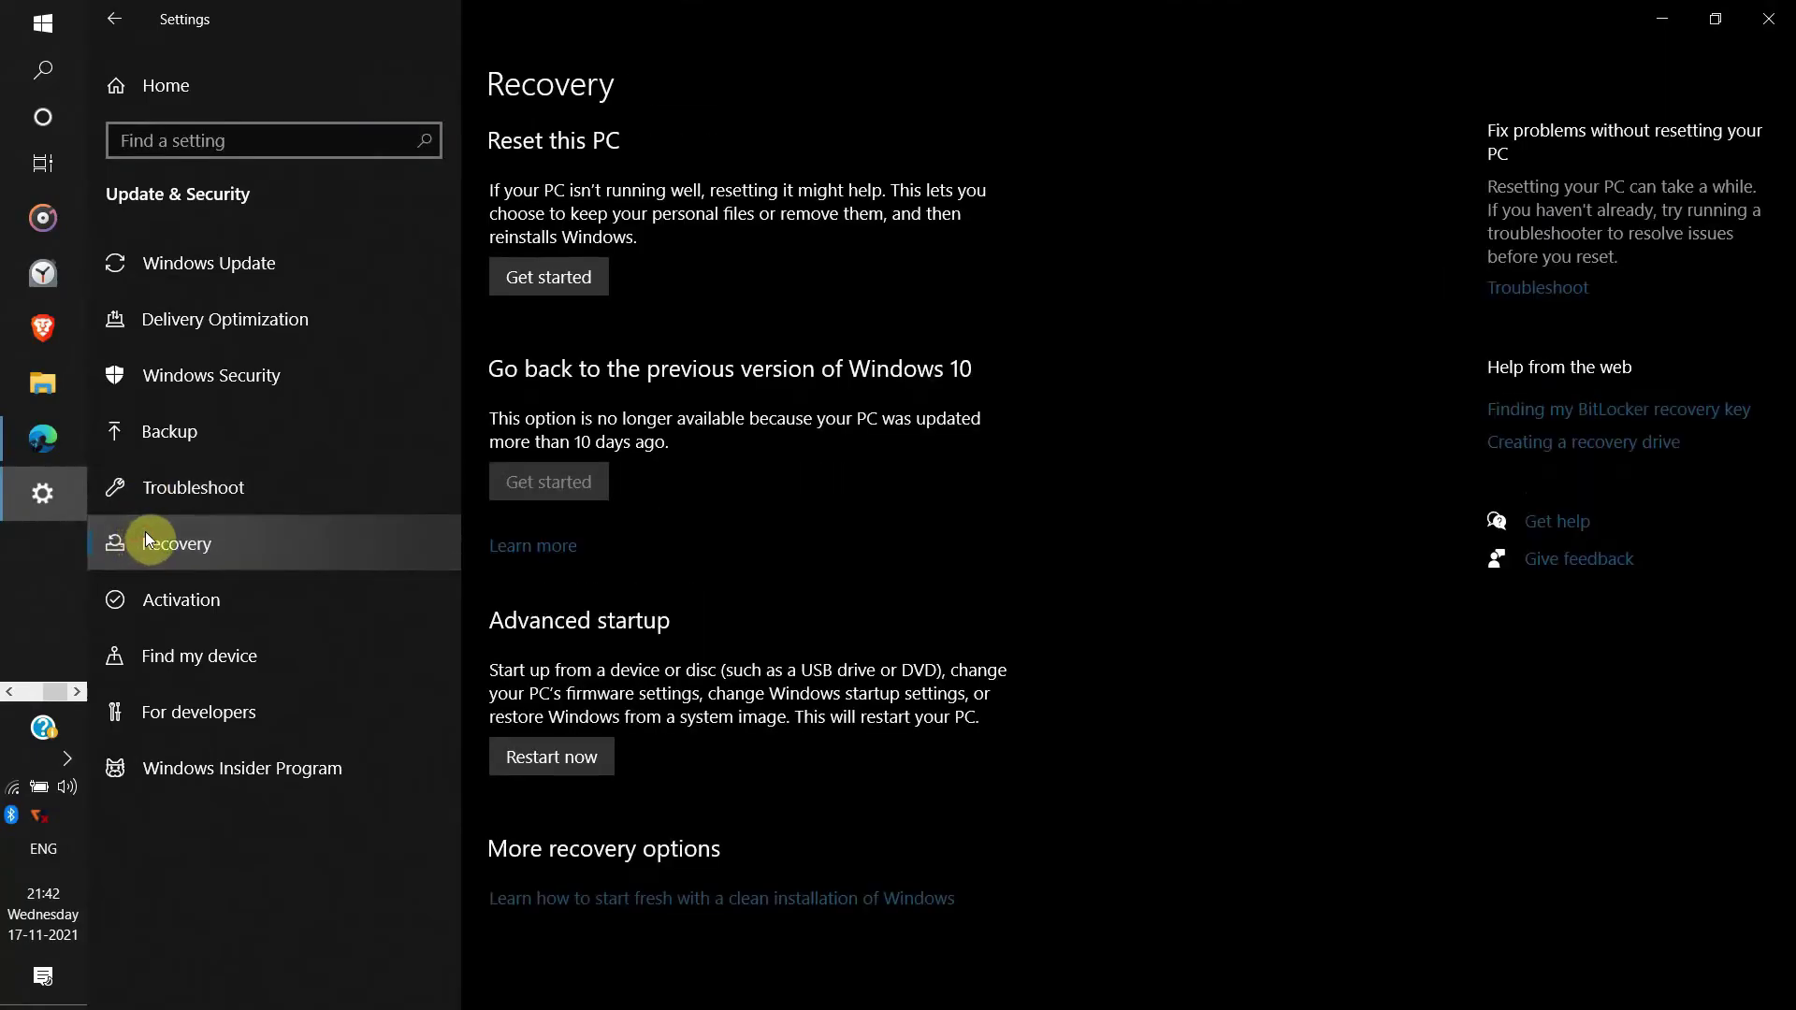
{"action": "left_click", "coordinate": [568, 278]}
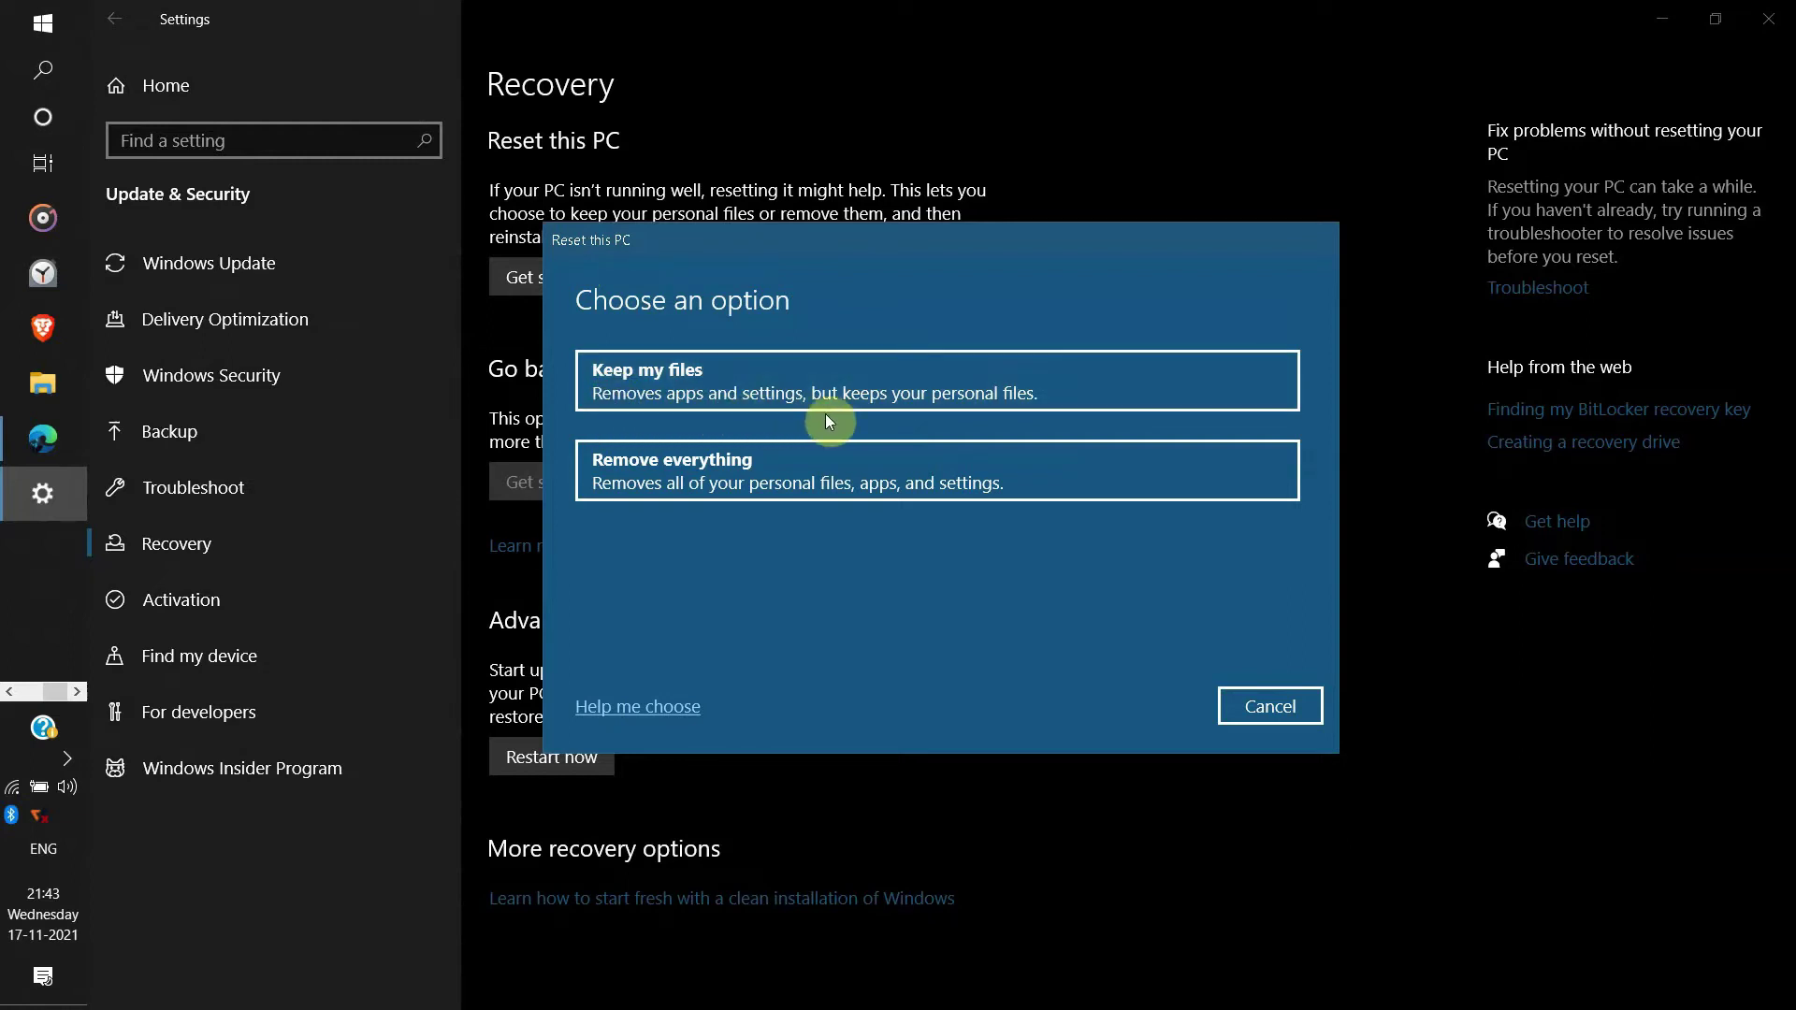
Pick a personal-files option and choose Local reinstall to reset Windows.
{"action": "left_click", "coordinate": [991, 476]}
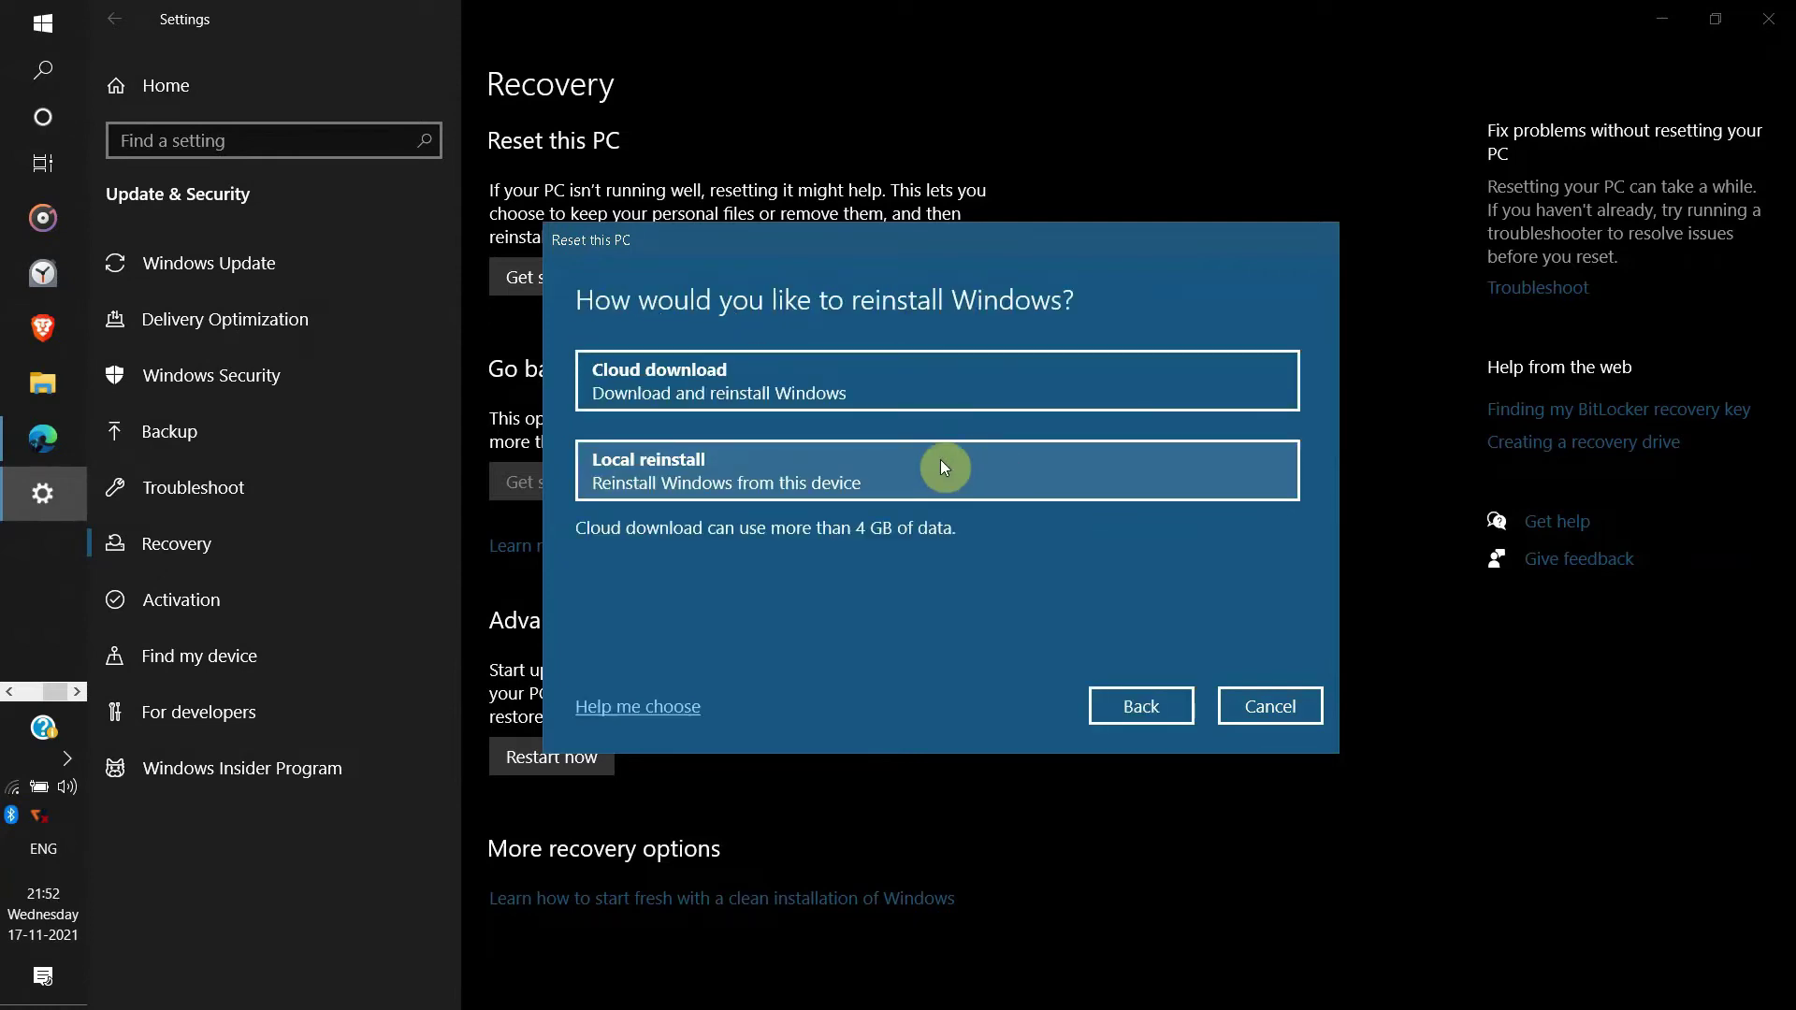
{"action": "left_click", "coordinate": [943, 468]}
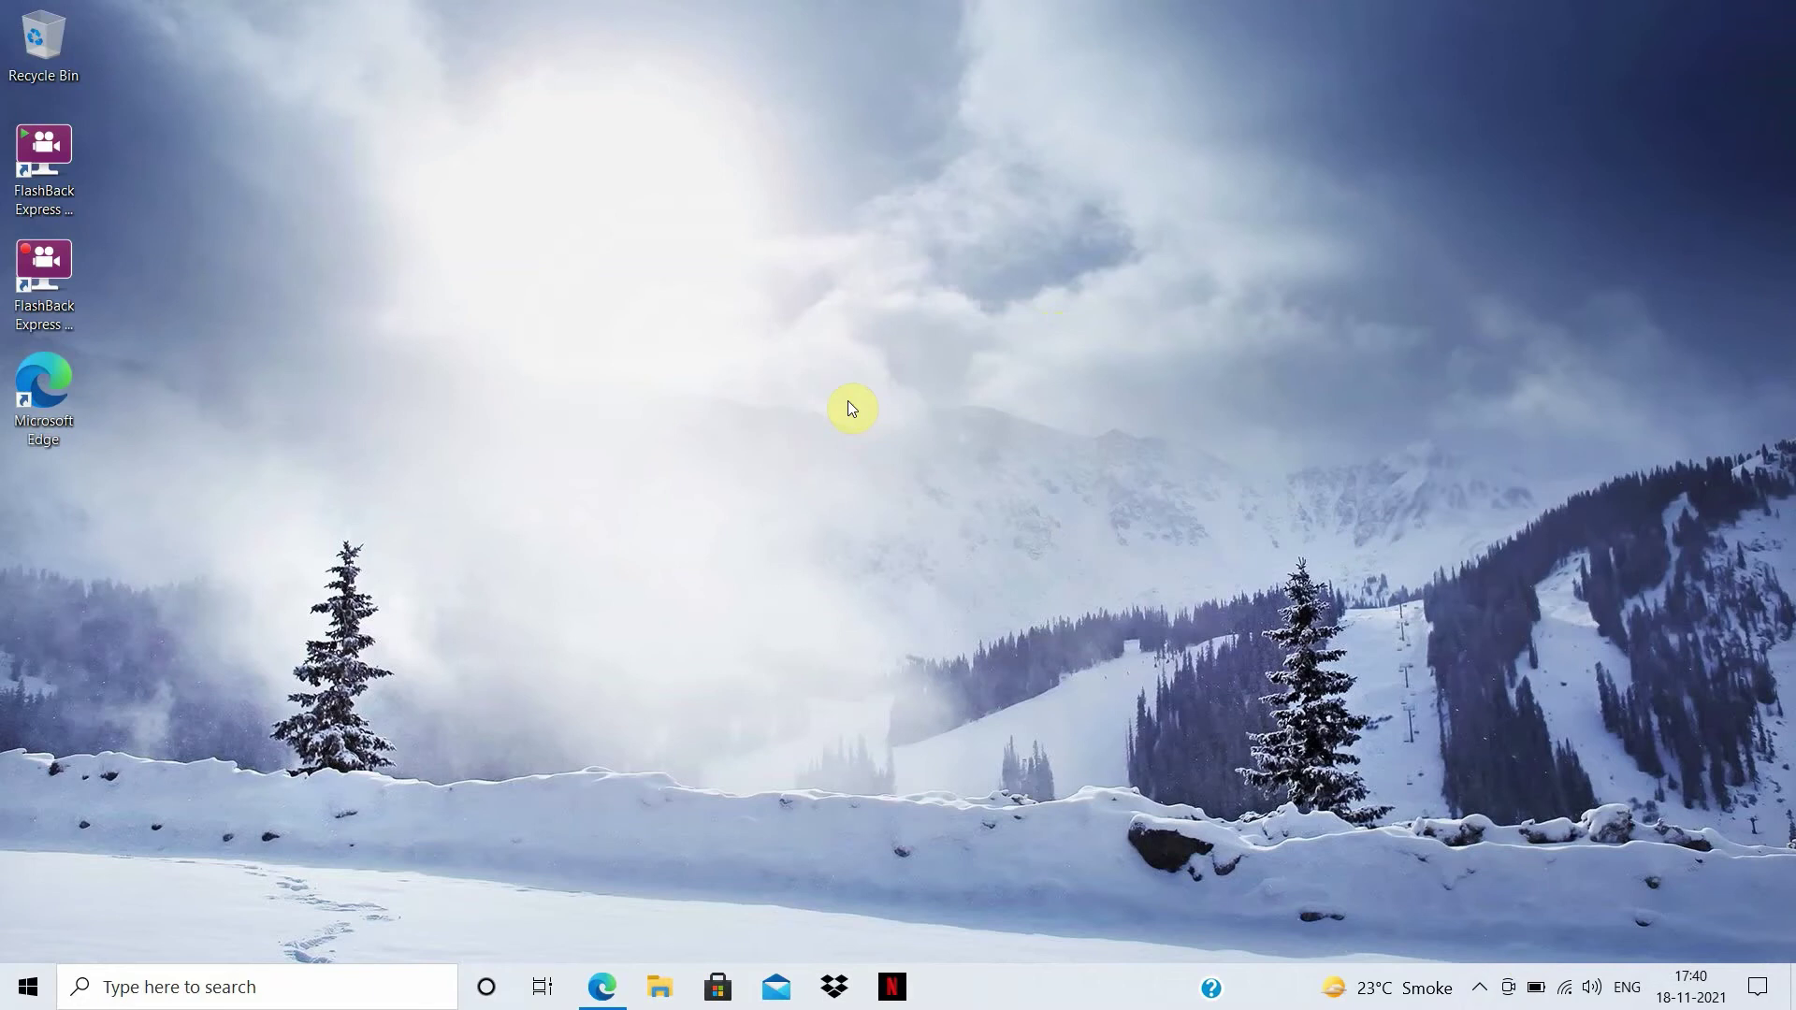
Enable the Computer and Control Panel desktop icons in Themes' Desktop icon settings, then close Settings.
{"action": "right_click", "coordinate": [847, 341]}
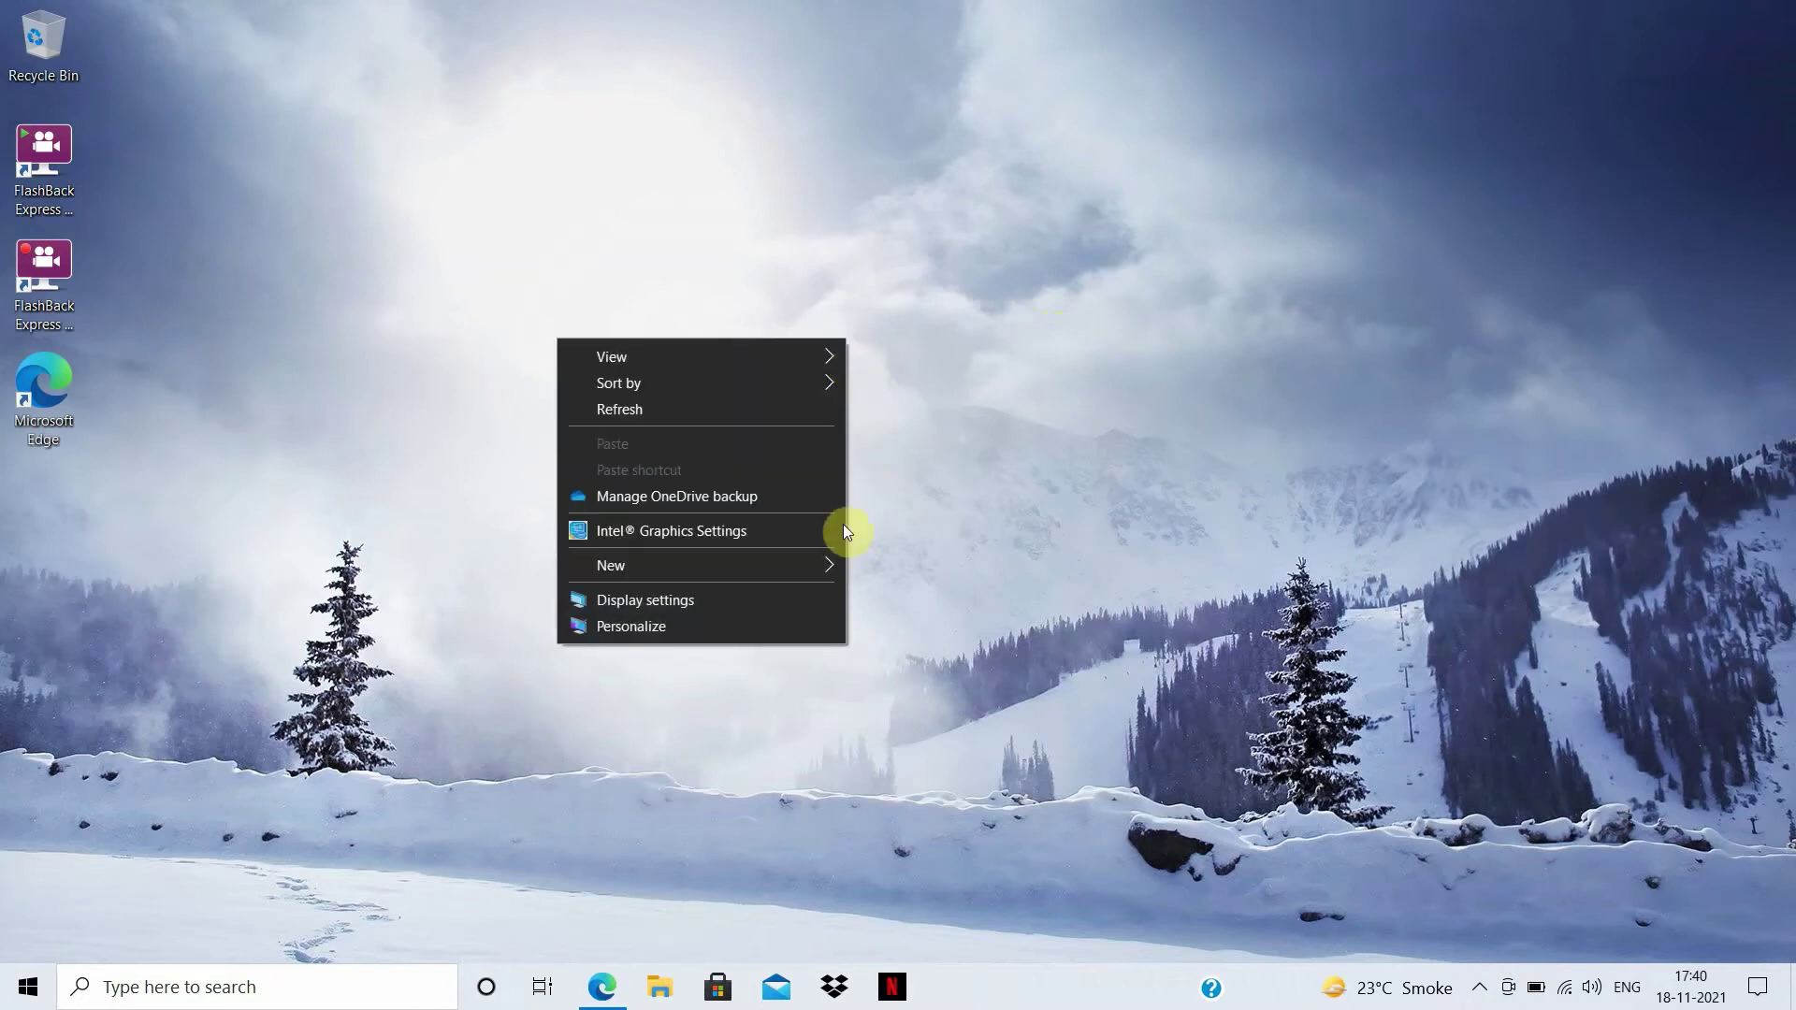
{"action": "left_click", "coordinate": [816, 639]}
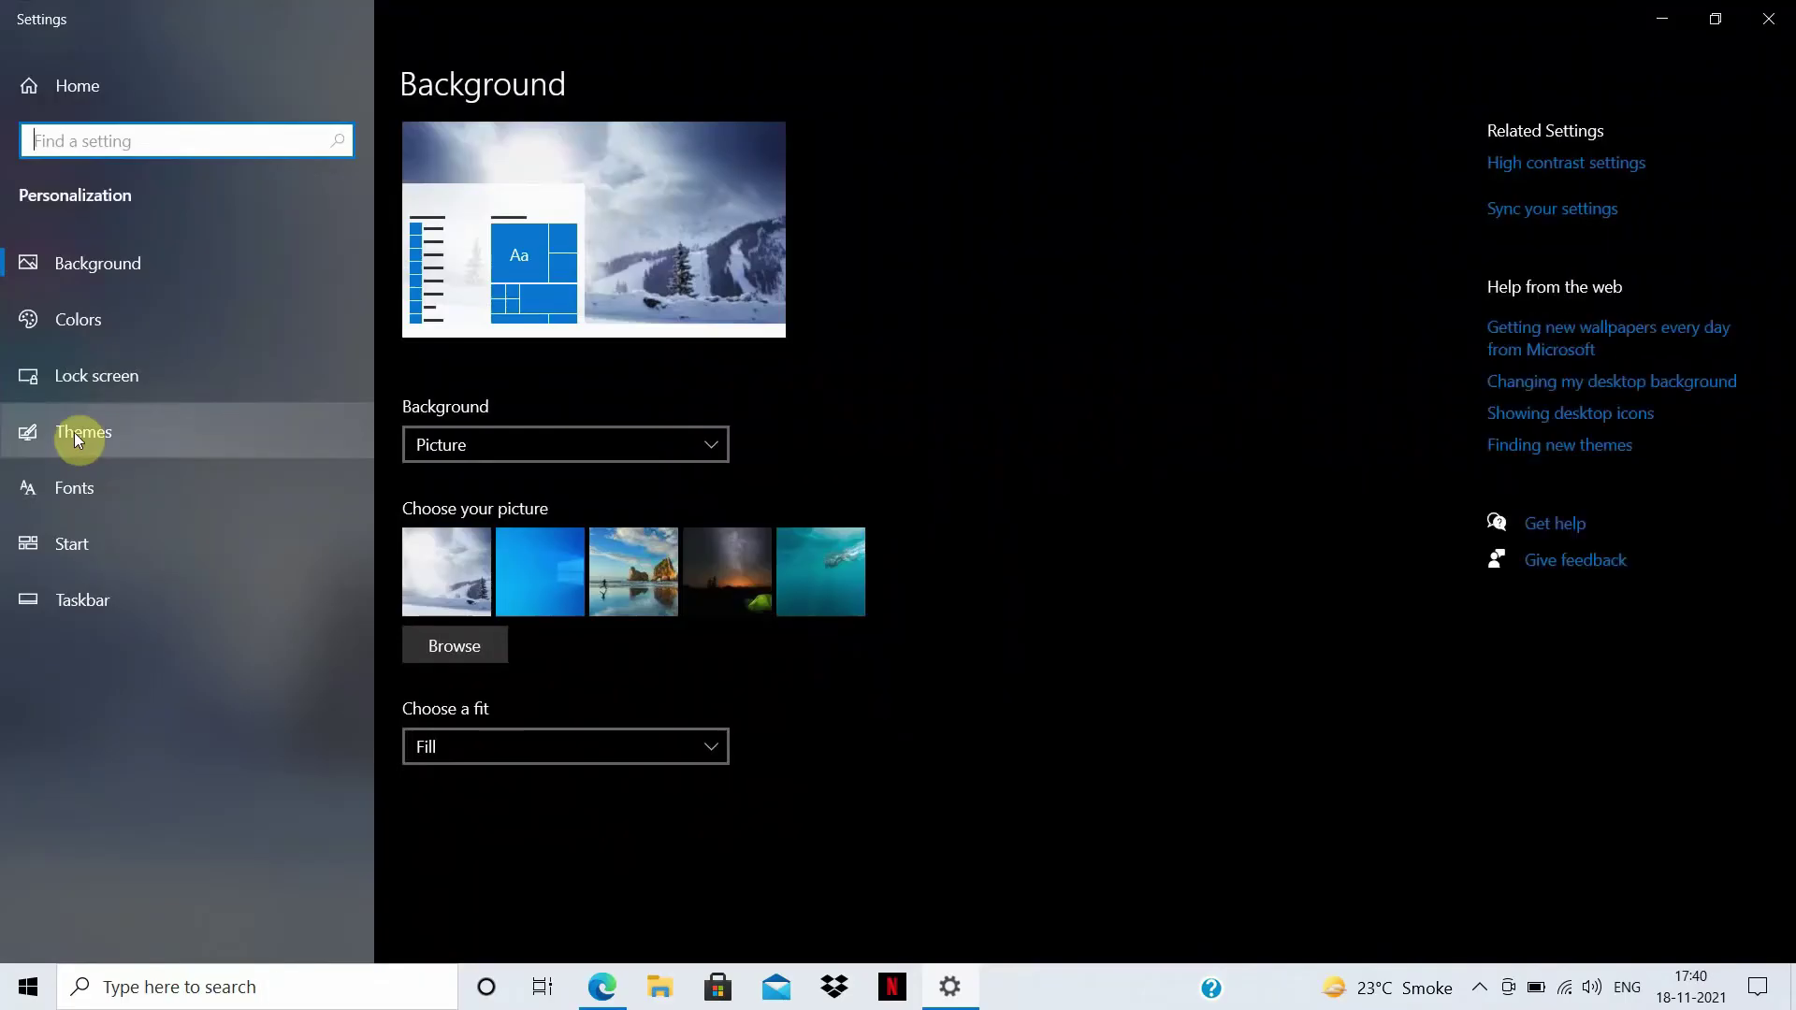
{"action": "left_click", "coordinate": [75, 432]}
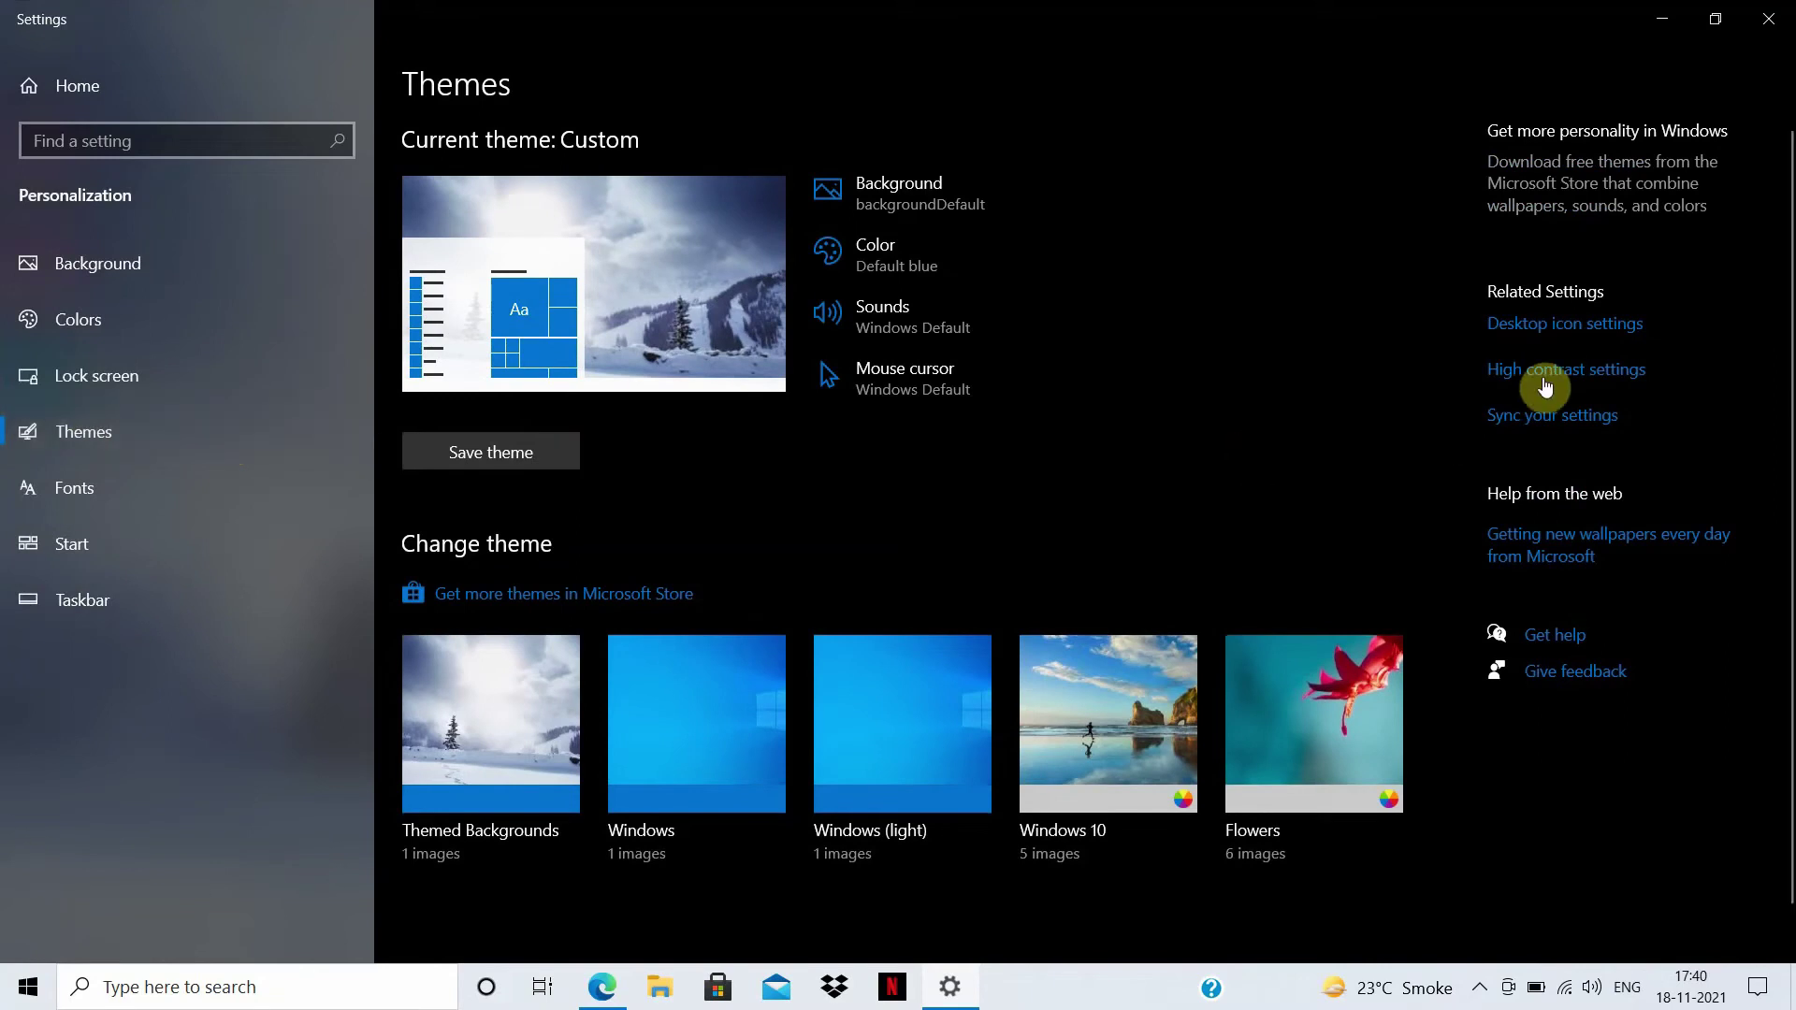
{"action": "left_click", "coordinate": [1549, 333]}
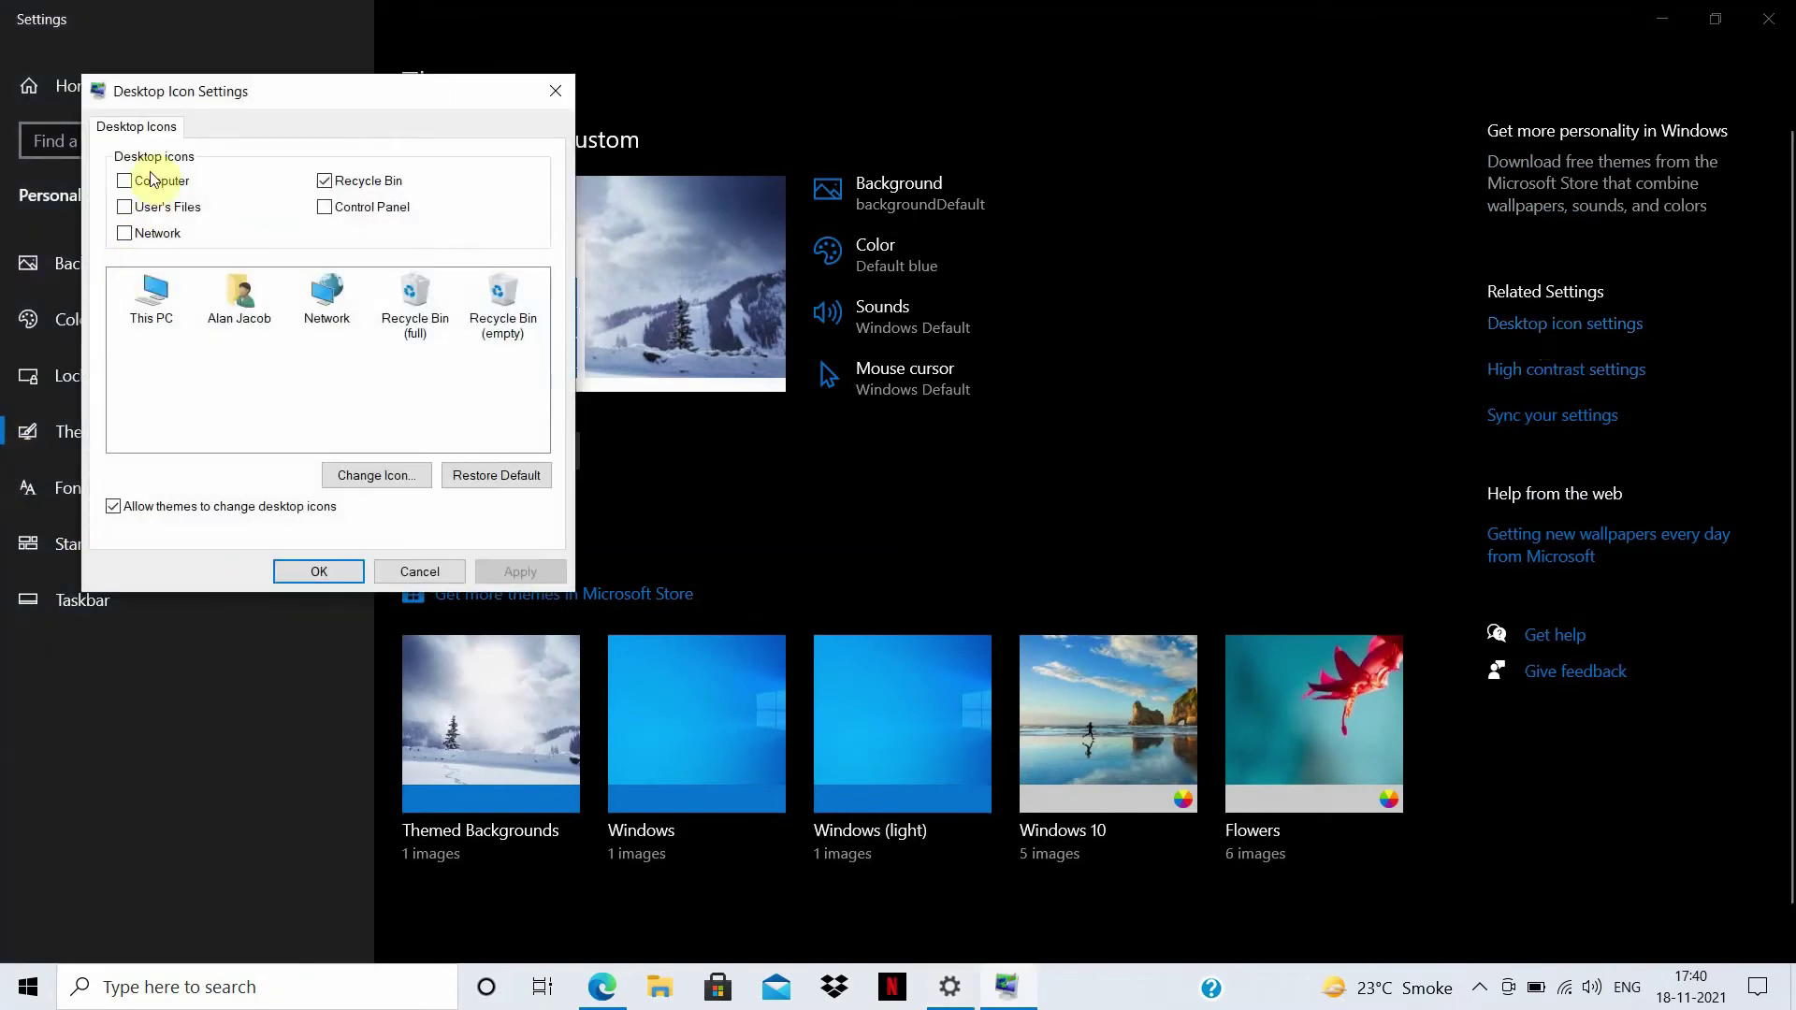
{"action": "left_click", "coordinate": [121, 184]}
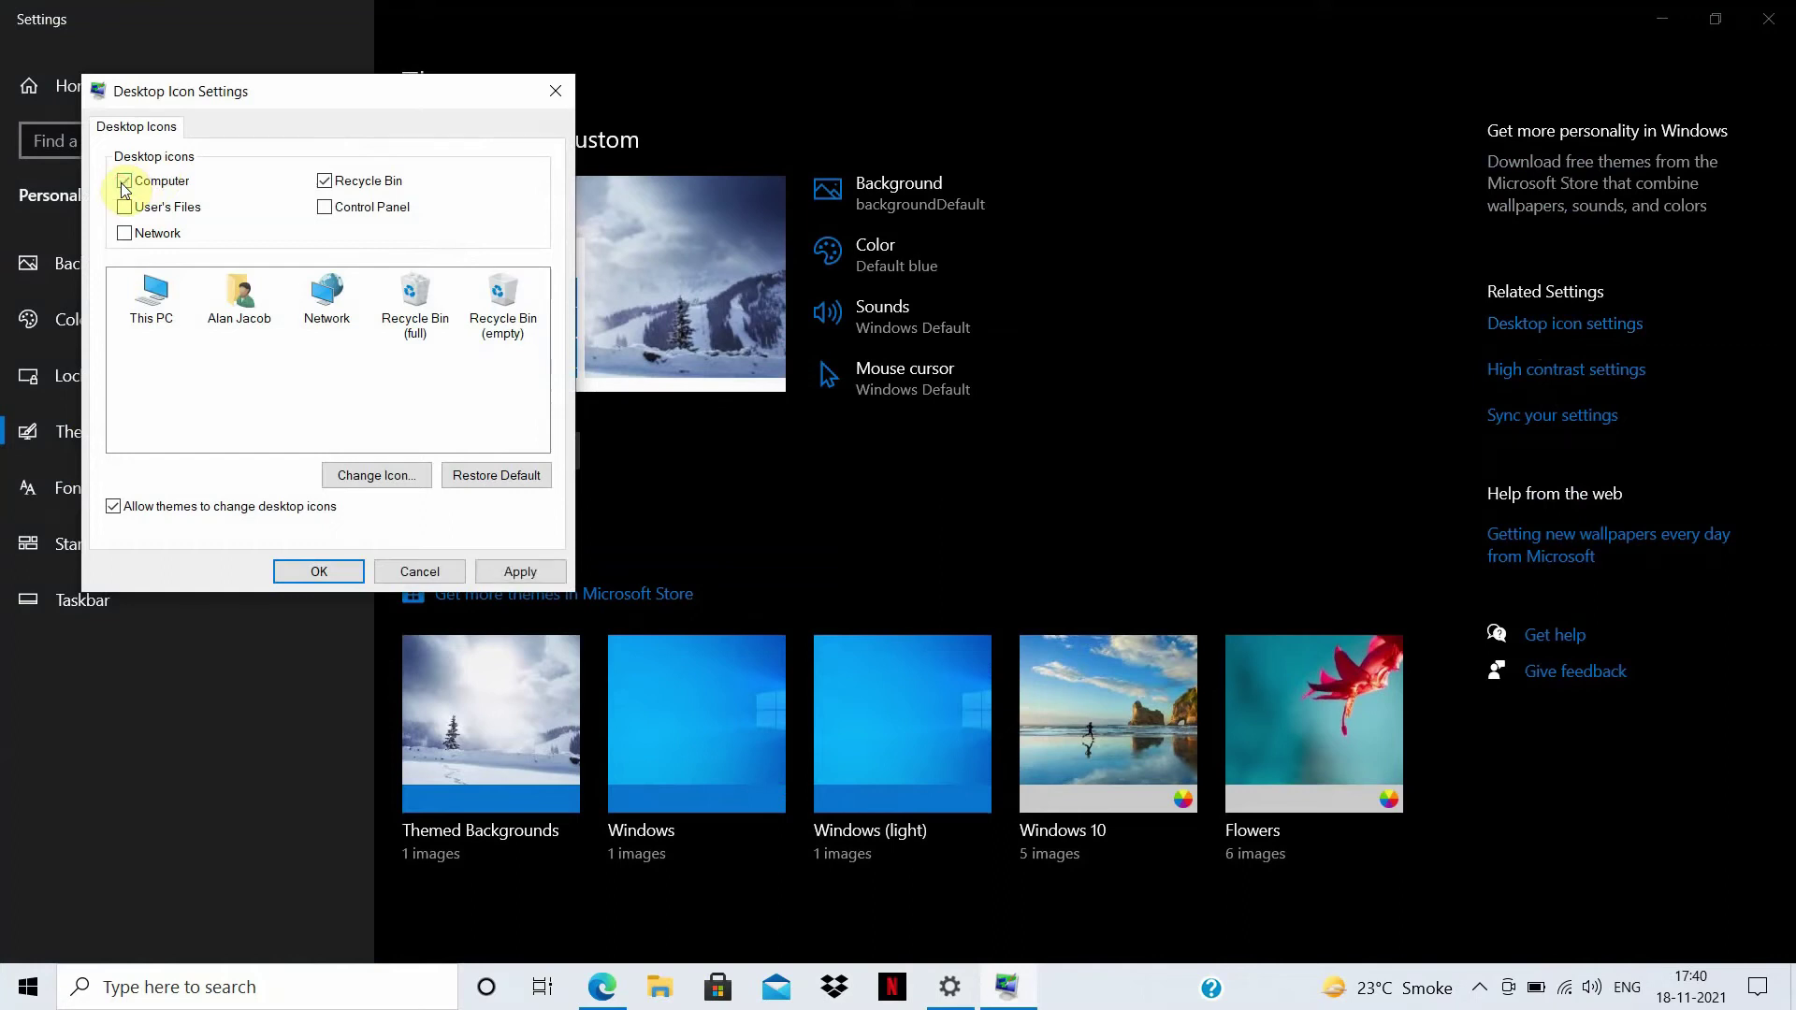
{"action": "left_click", "coordinate": [326, 207]}
{"action": "left_click", "coordinate": [536, 579]}
{"action": "left_click", "coordinate": [314, 574]}
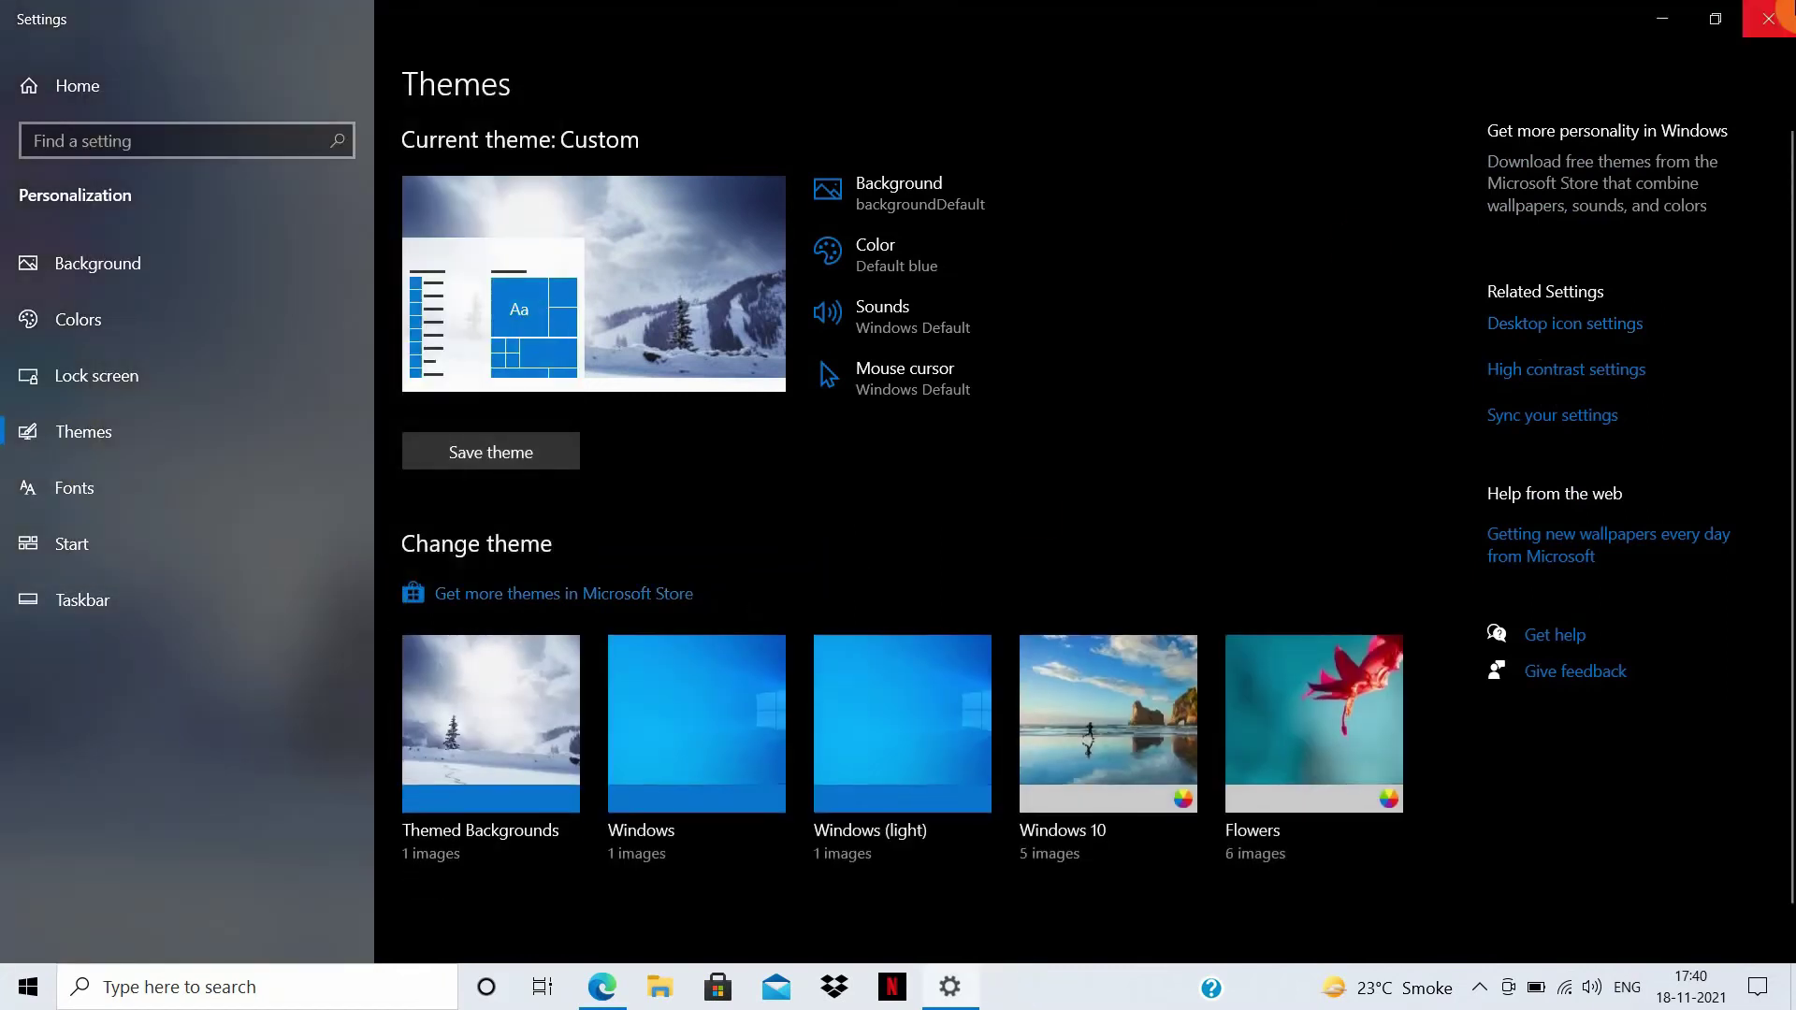
{"action": "left_click", "coordinate": [1772, 18]}
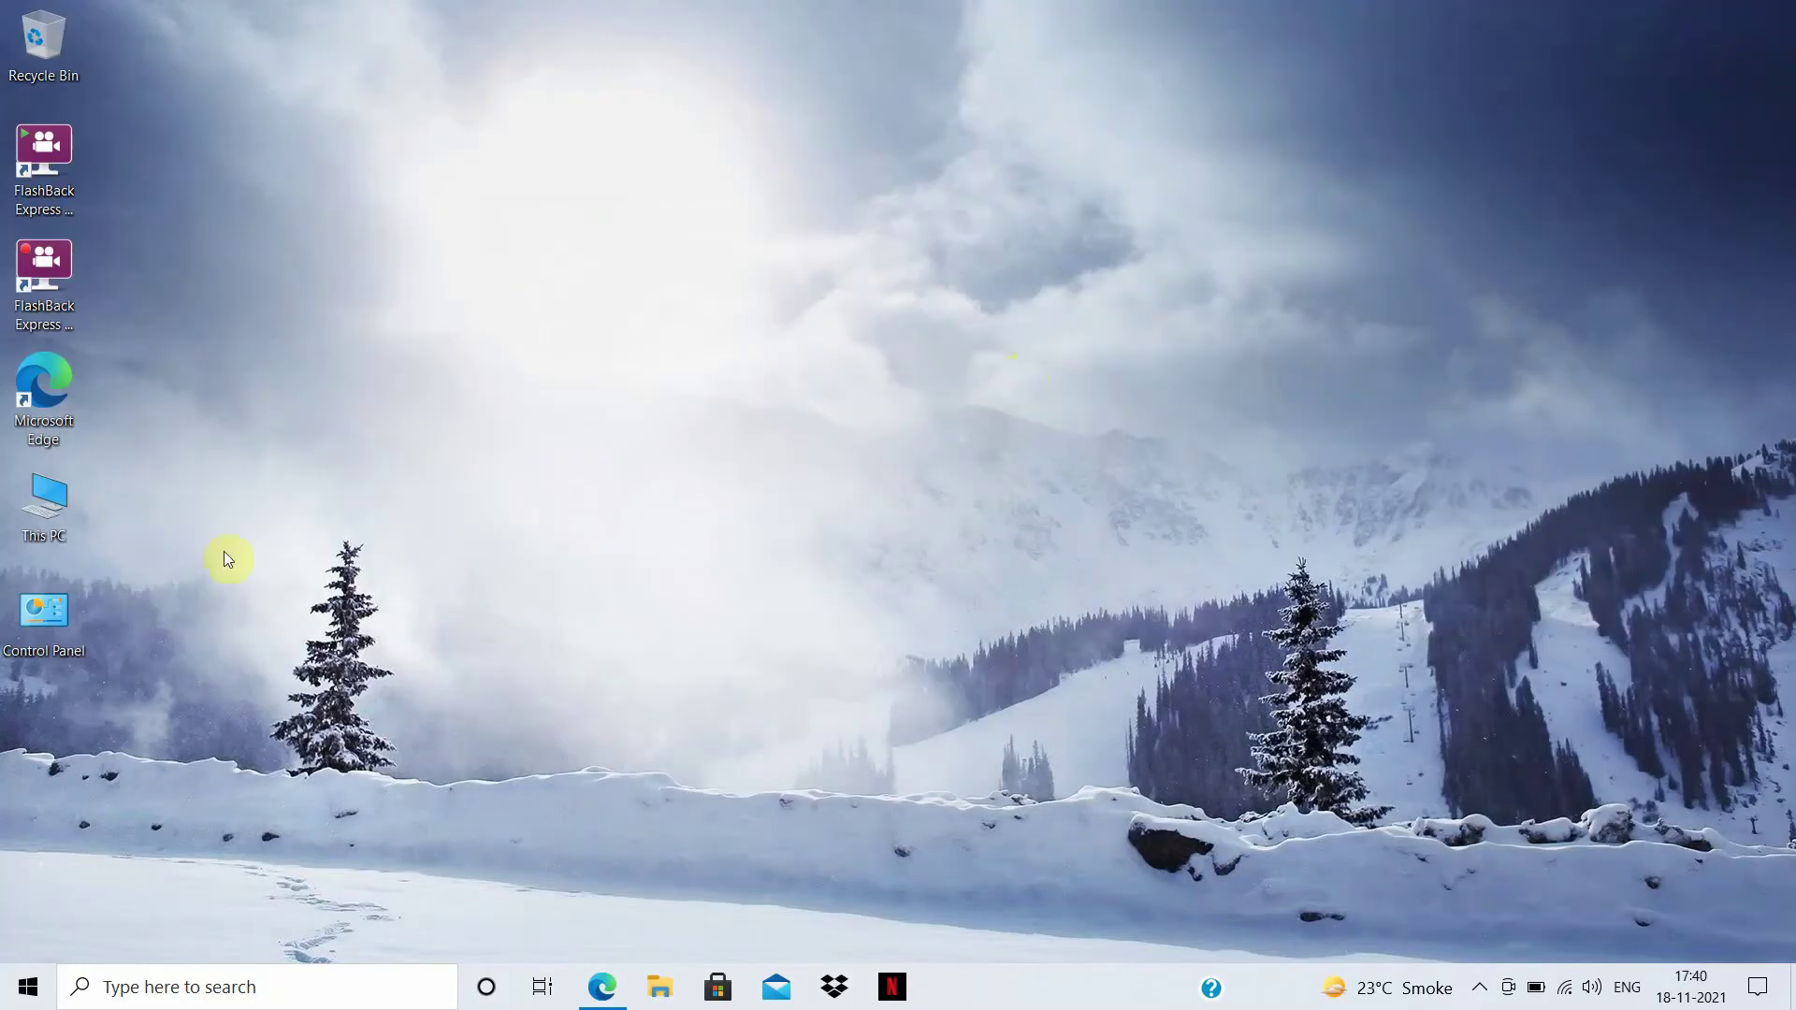
Open the desktop context menu to refresh the desktop.
{"action": "right_click", "coordinate": [344, 347]}
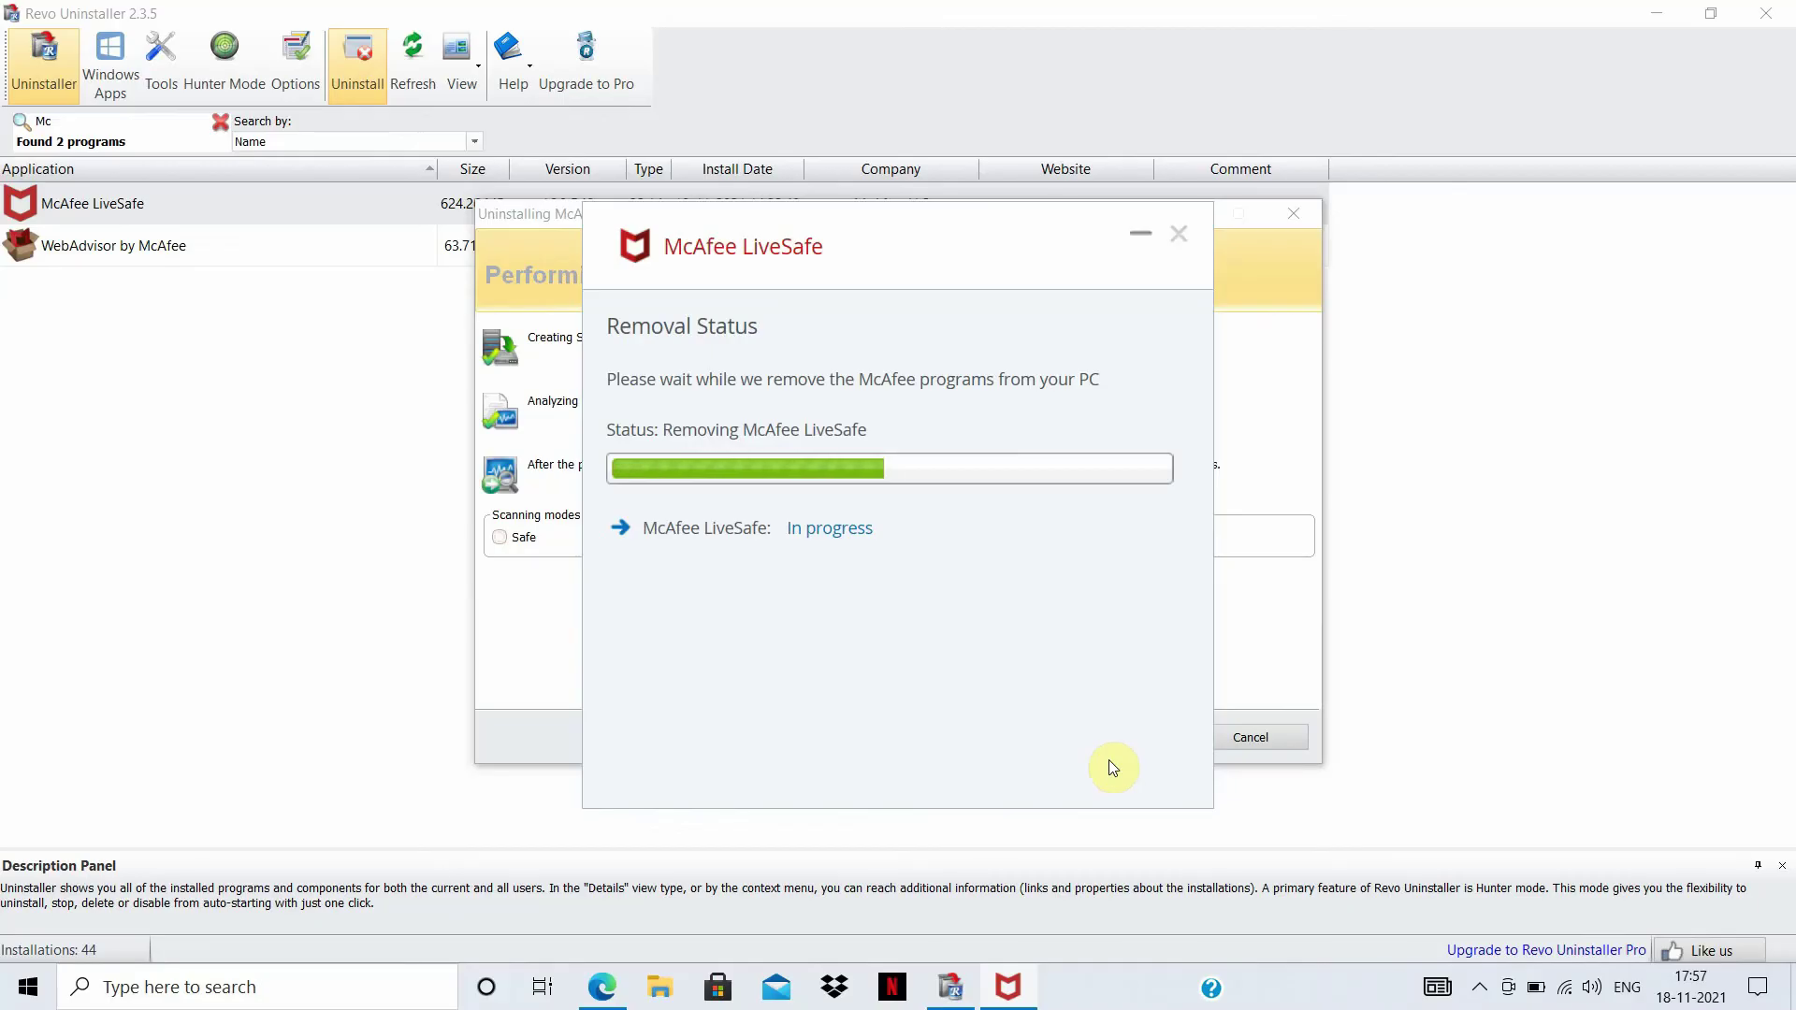